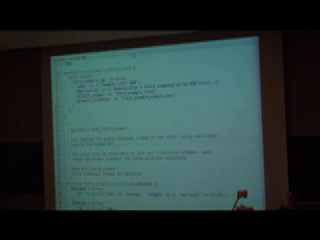
scroll(160, 120, down, 3)
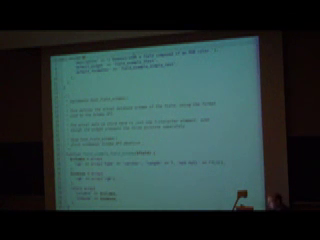
key(Page_Down)
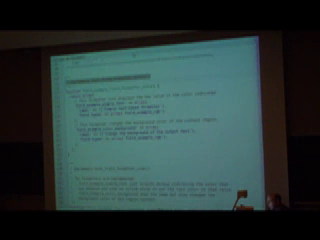
key(Page_Down)
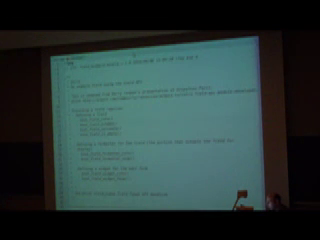
key(Page_Down)
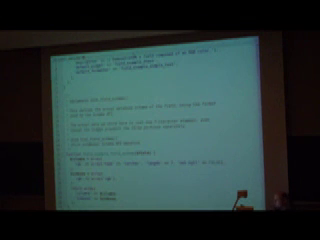